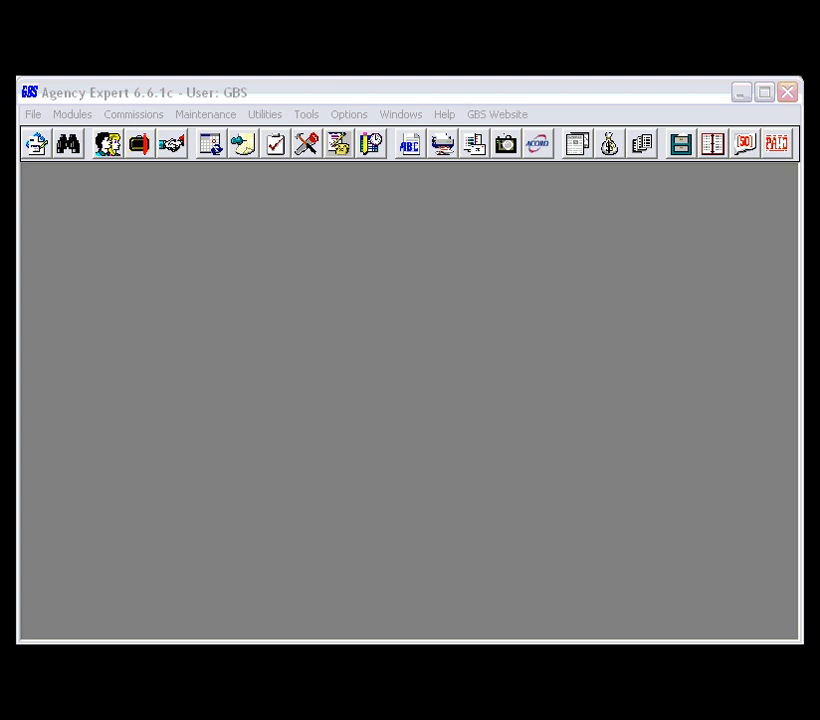
Open the Lender Liability.doc e-form in designer view and enlarge its window to fill the workspace.
left_click(500, 92)
left_click(349, 114)
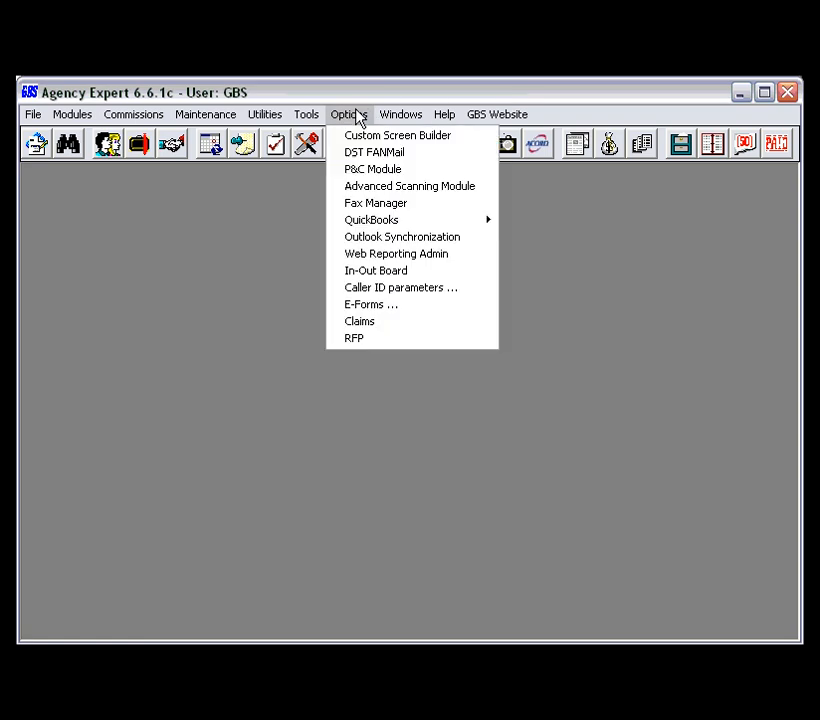
left_click(382, 305)
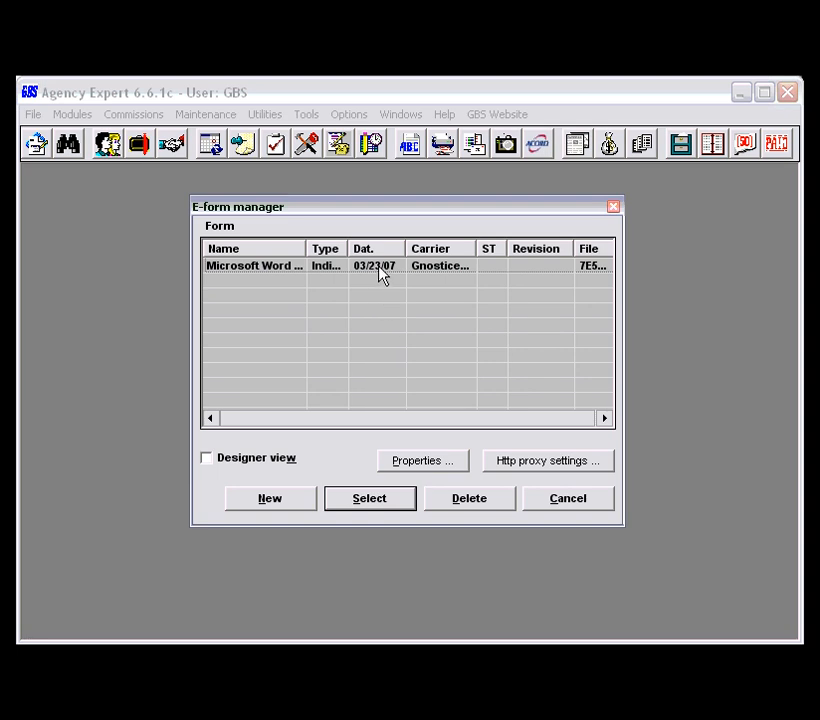
left_click(234, 460)
left_click(380, 510)
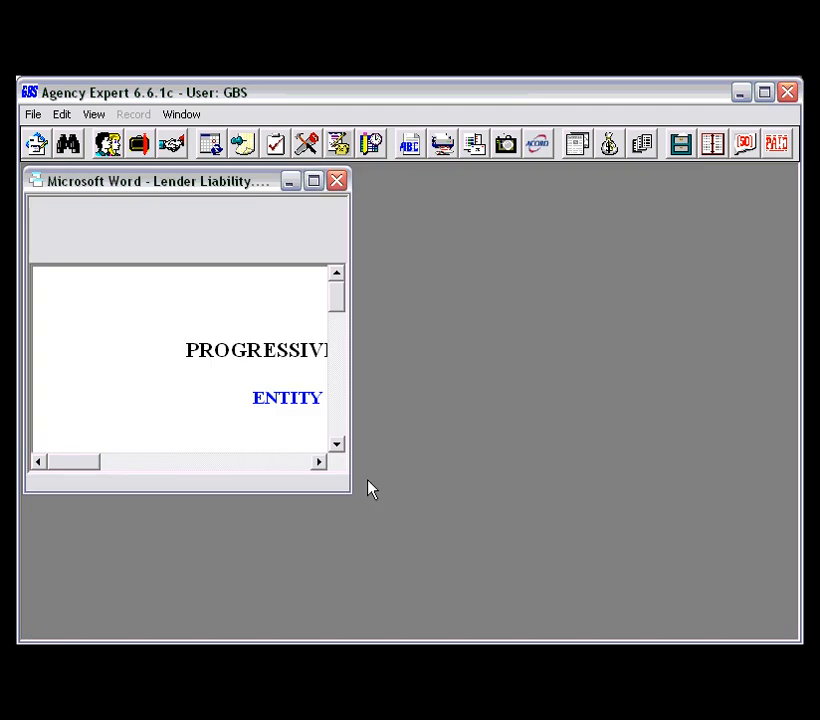
left_click_drag(351, 492, 791, 633)
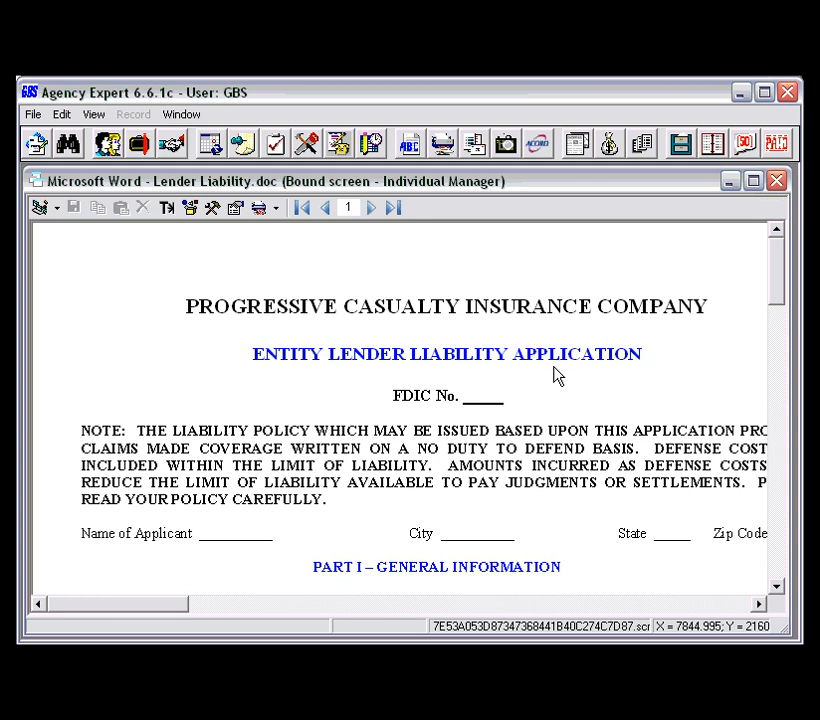
Add a text box on the FDIC No. blank, bound to a new form table field of type Text with size 100.
left_click(212, 208)
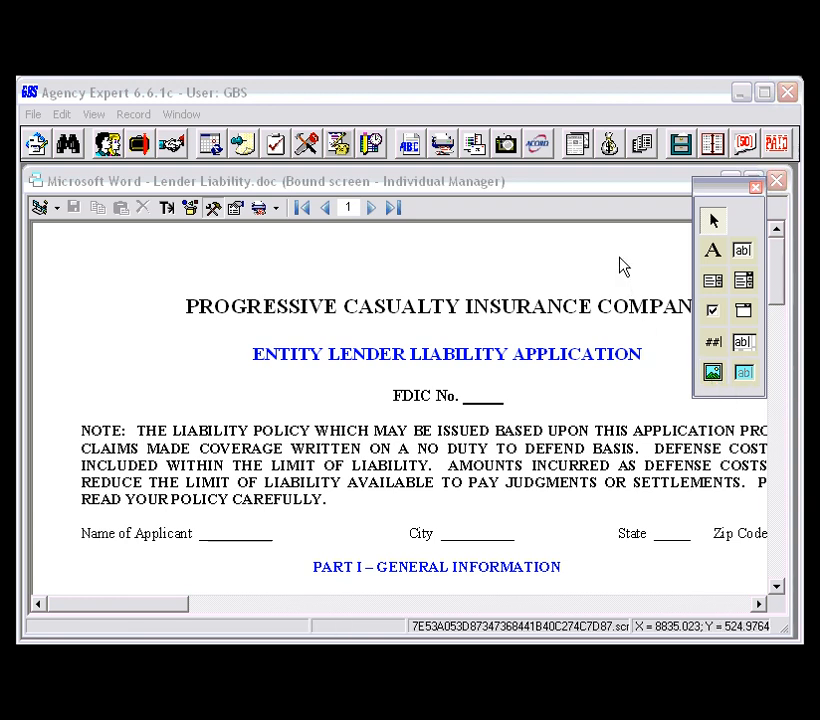
left_click(742, 252)
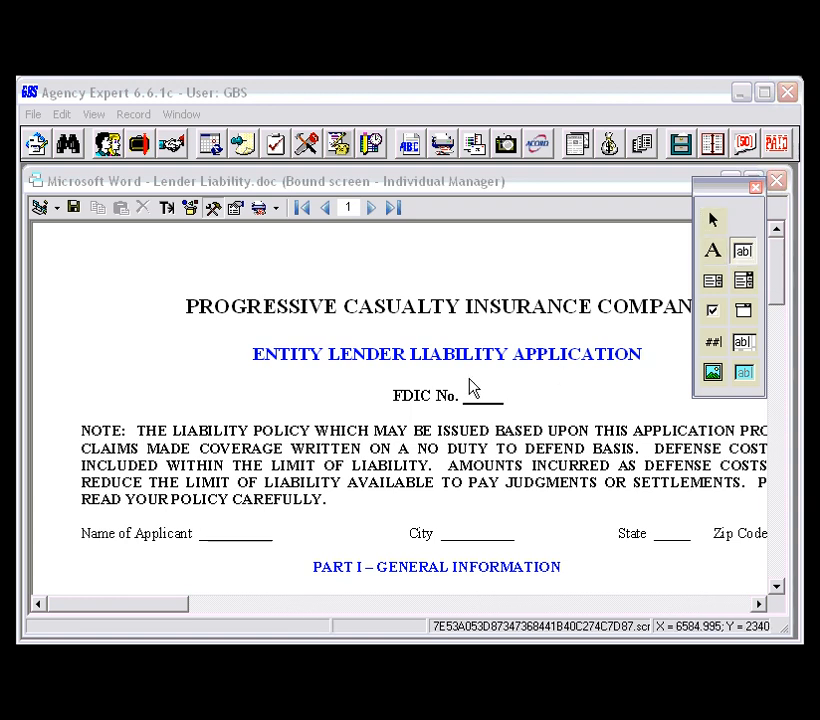
left_click_drag(464, 382, 519, 412)
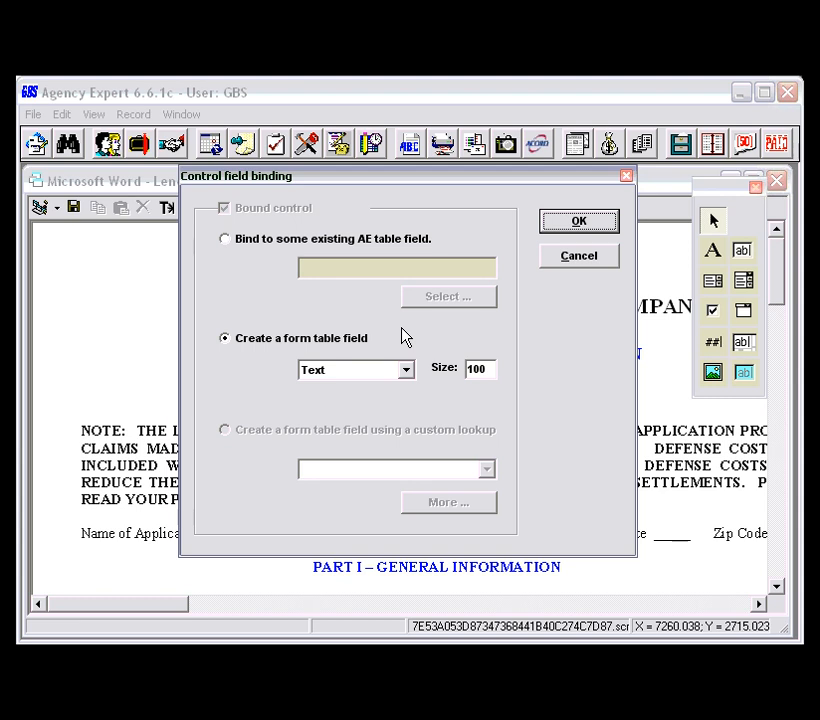
left_click(579, 224)
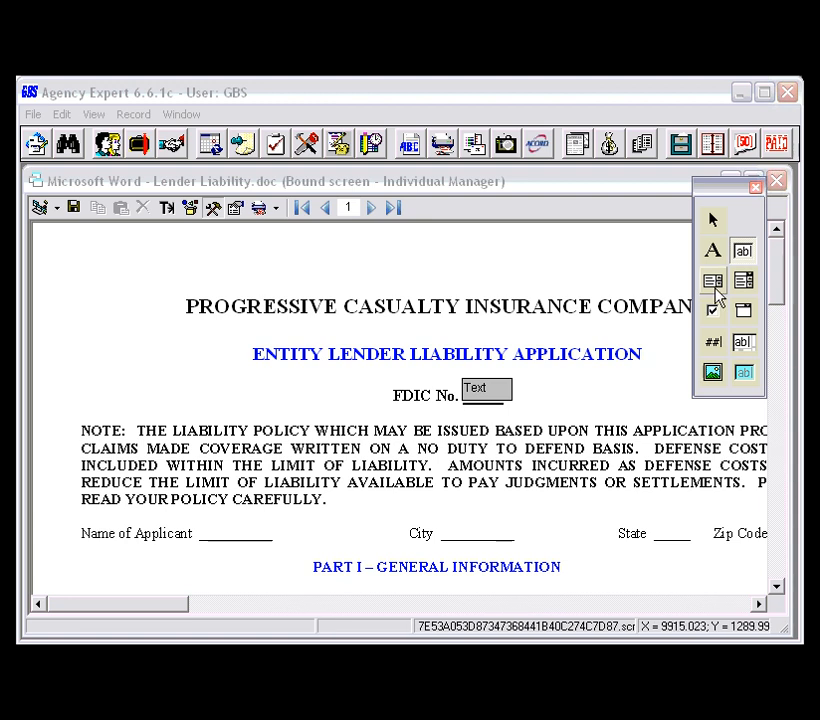
Add a text box on the Name of Applicant blank, bound to the existing AE table field FullName.
left_click(743, 255)
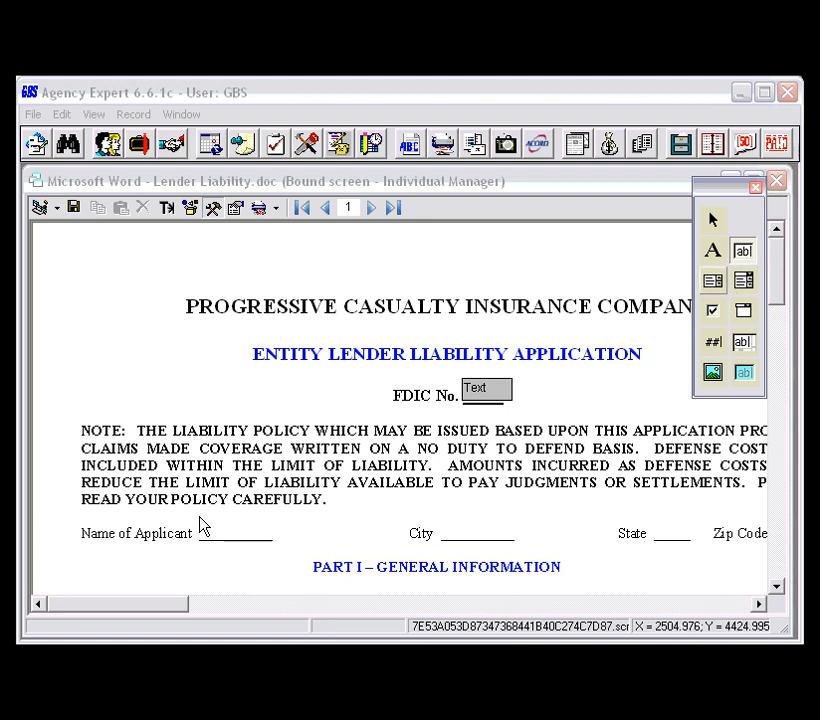
left_click_drag(199, 515, 409, 548)
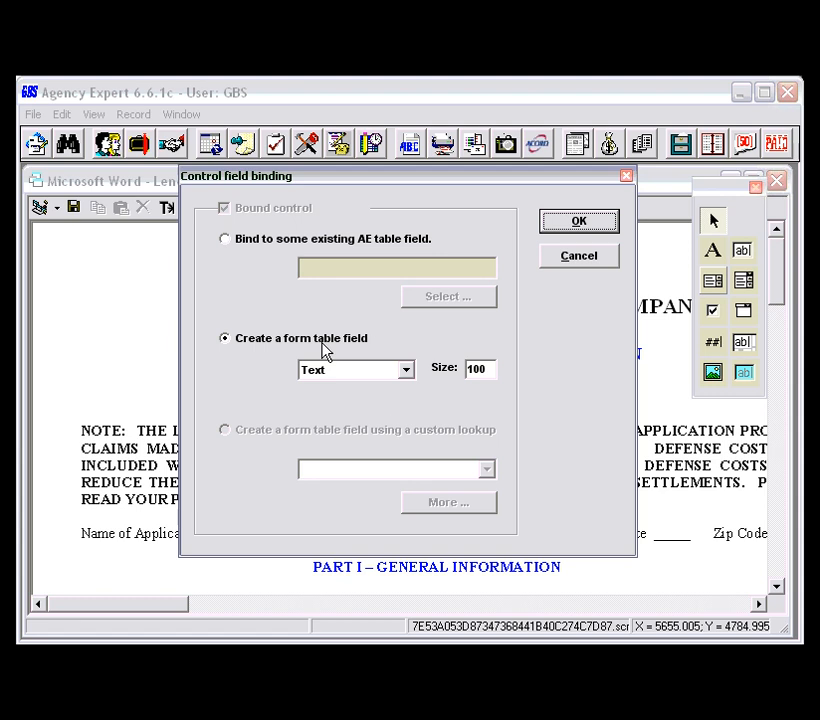
left_click(249, 252)
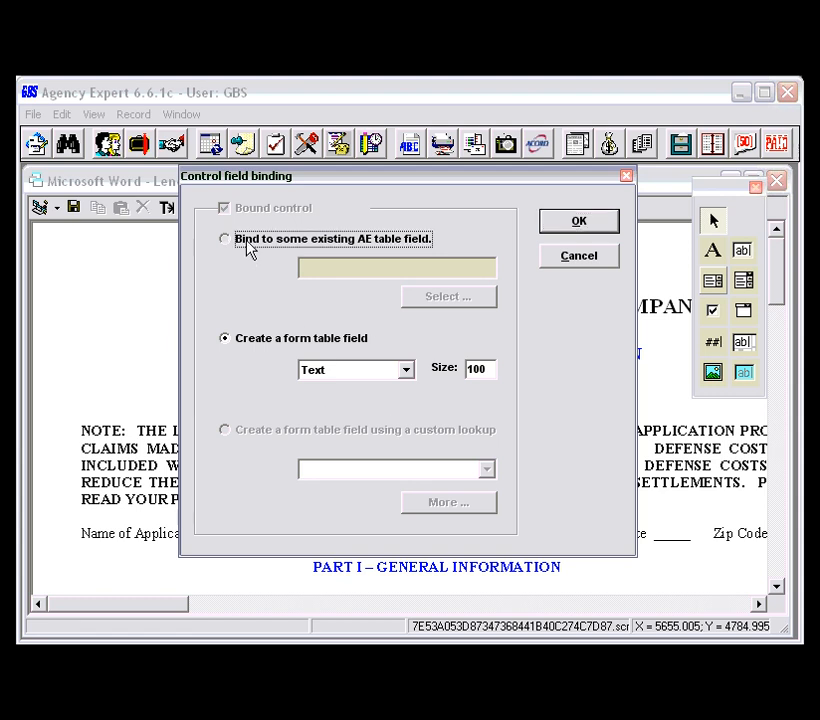
left_click(448, 296)
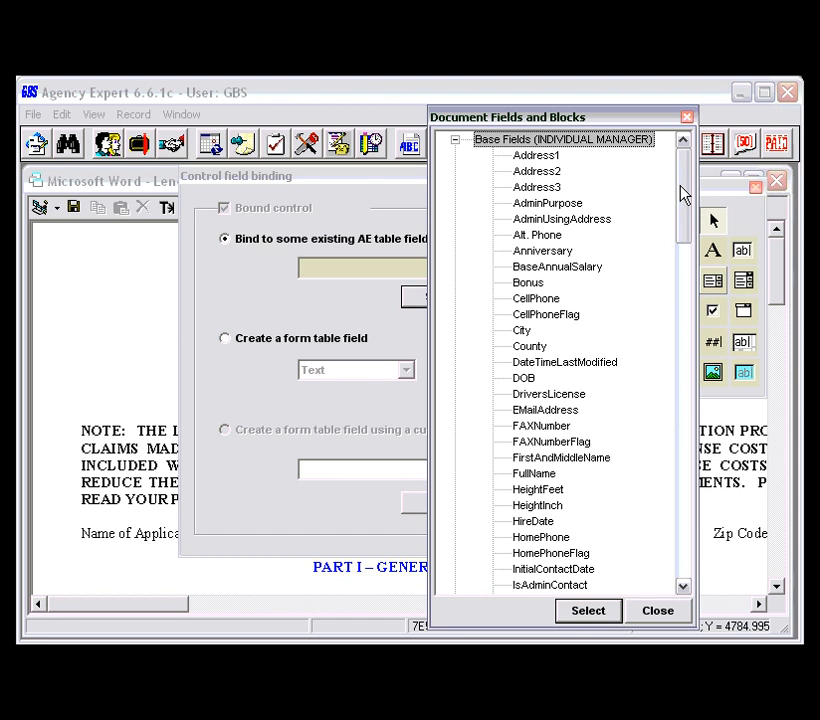
scroll(684, 194, "down", 2)
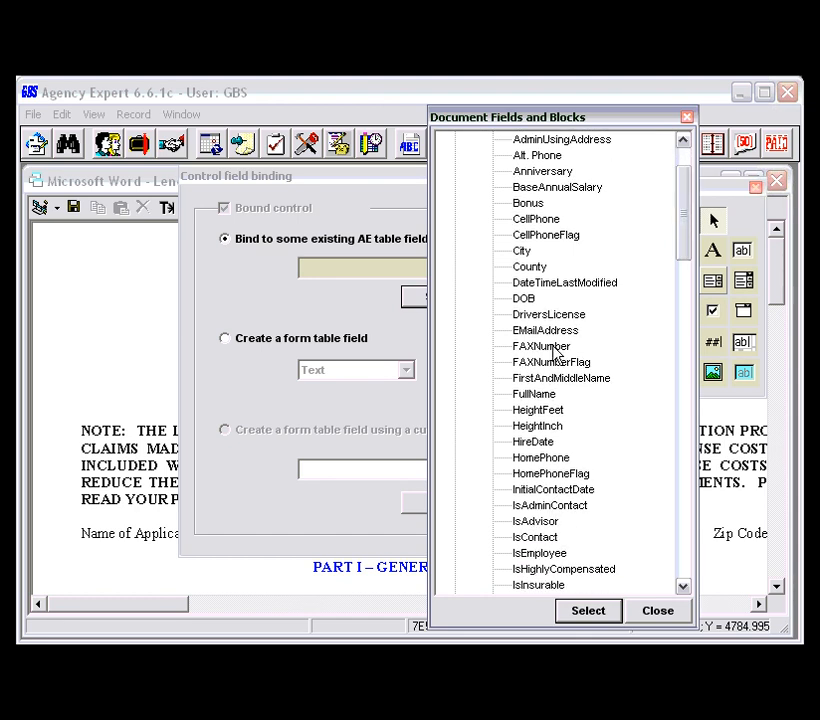
left_click(520, 400)
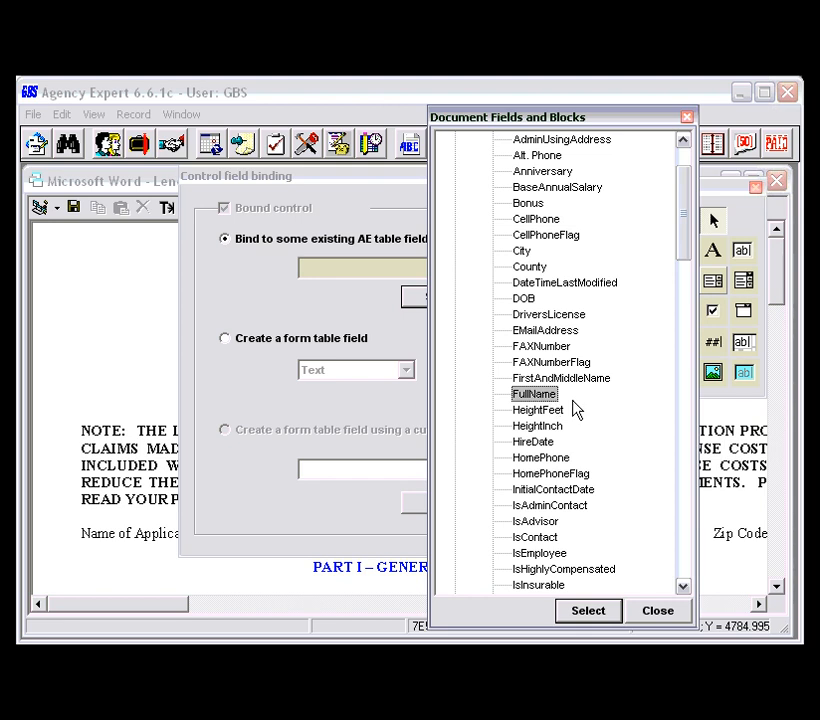
left_click(583, 611)
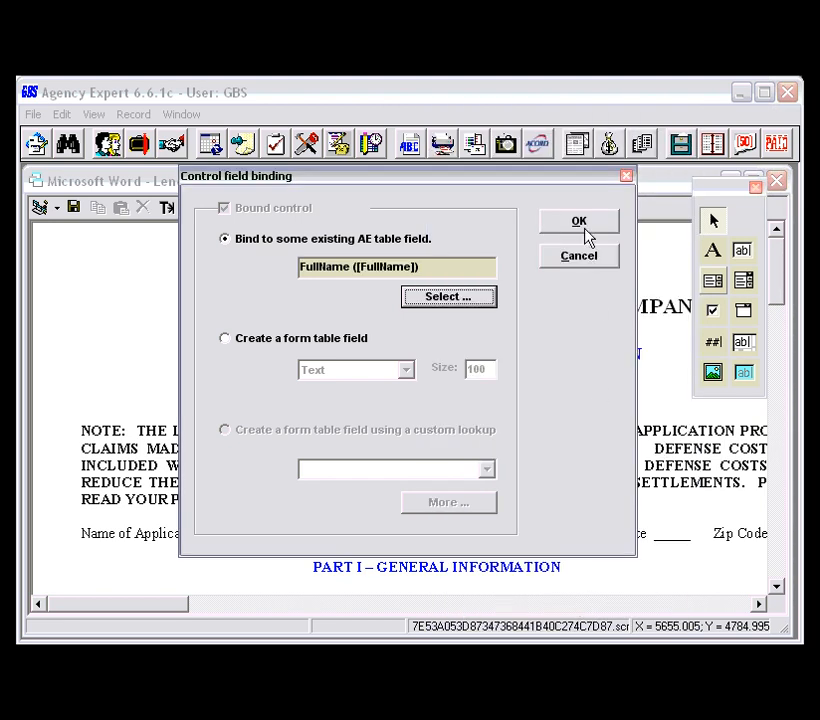
left_click(586, 232)
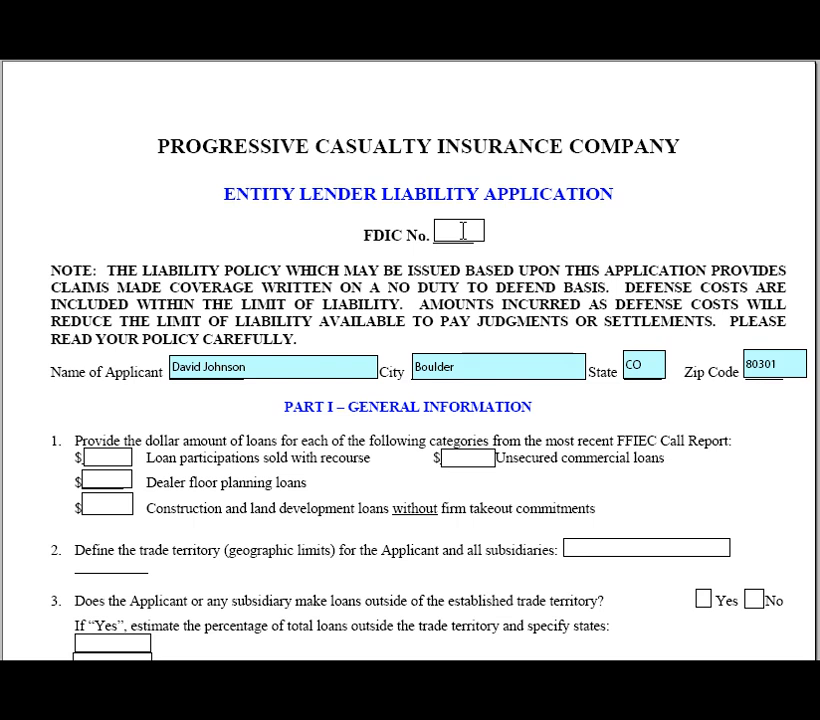
Enter the FDIC number and loan amounts: 6767 participations sold with recourse, 7887 unsecured commercial, 8987 dealer floor planning, 5431 construction and land development.
left_click(463, 231)
type("768754")
left_click(123, 457)
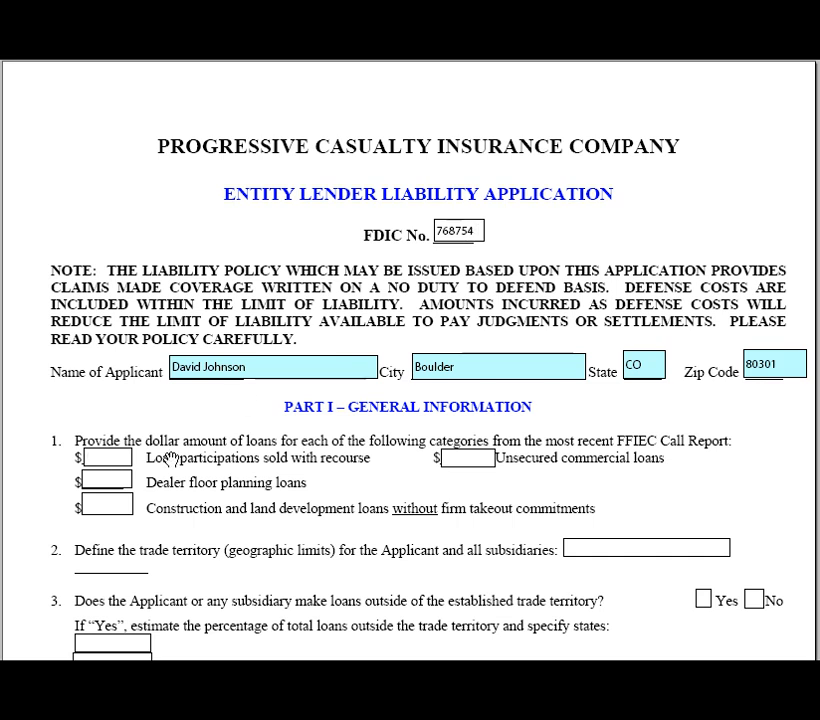
type("6767")
key("Tab")
type("7887")
key("Tab")
type("8987")
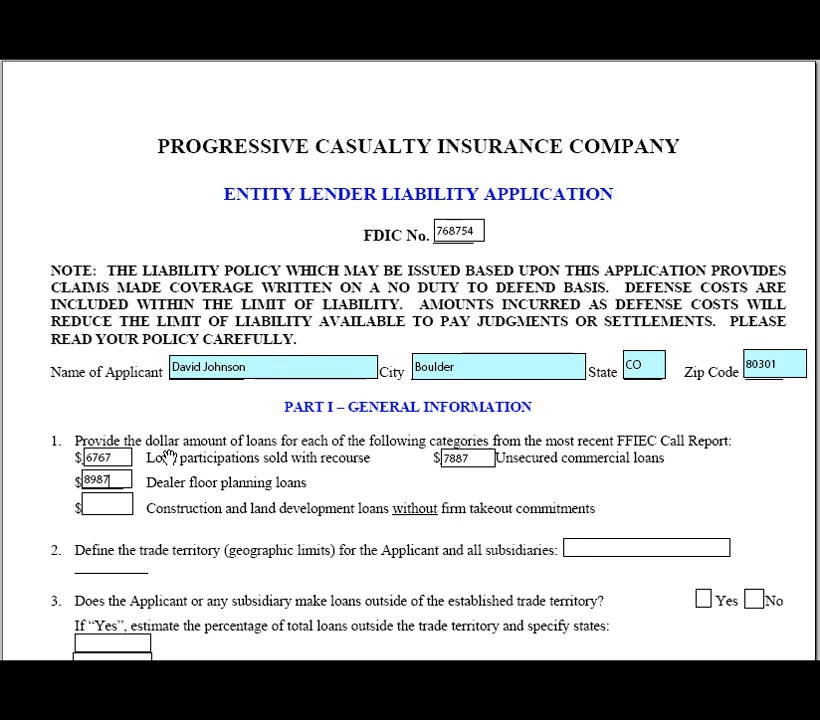
key("Tab")
type("5431")
Enter None as the trade territory, answer Yes to loans outside the territory, and enter 25 as the estimated percentage.
key("Tab")
type("None")
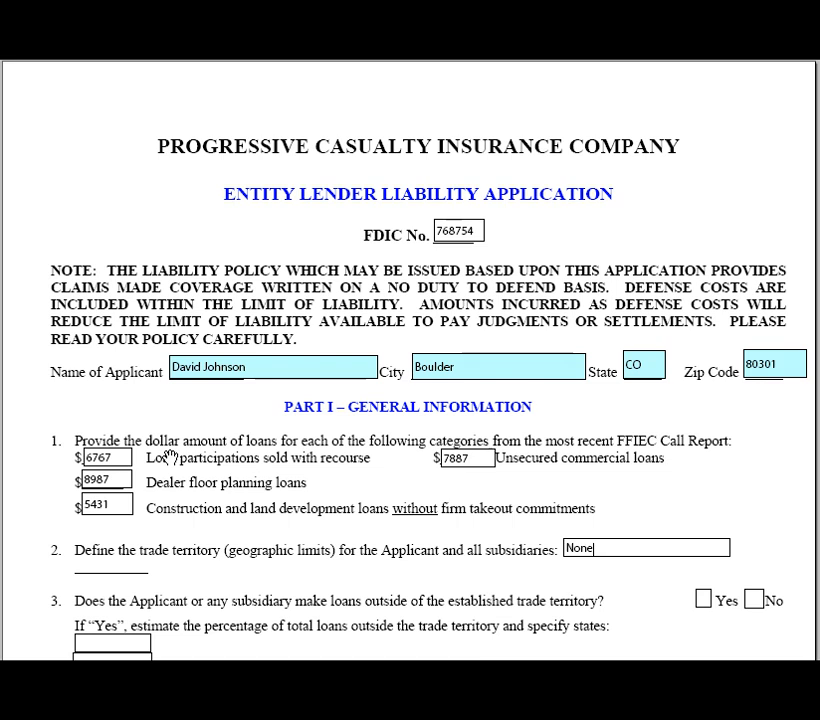
left_click(704, 600)
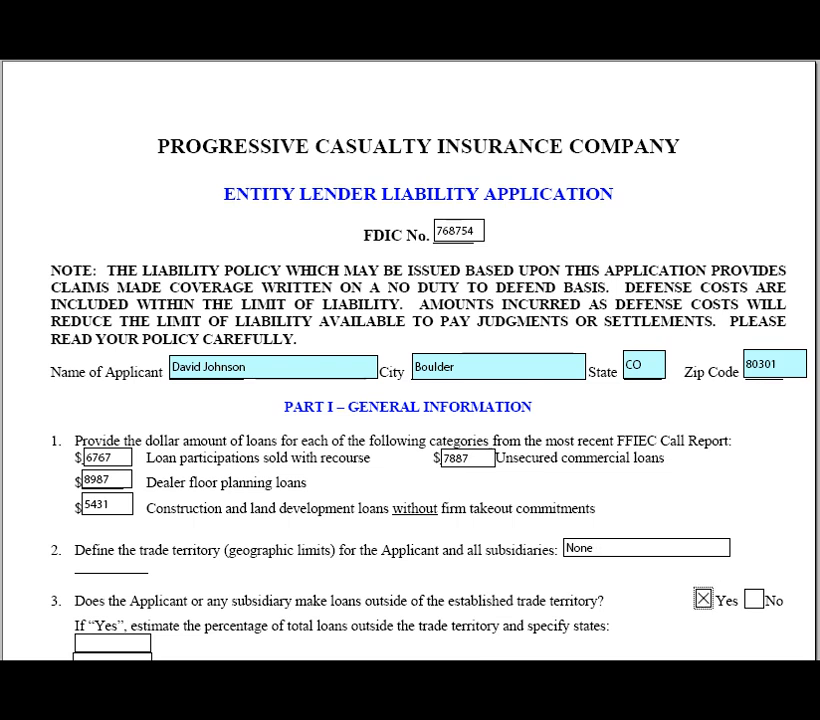
scroll(410, 360, "down", 2)
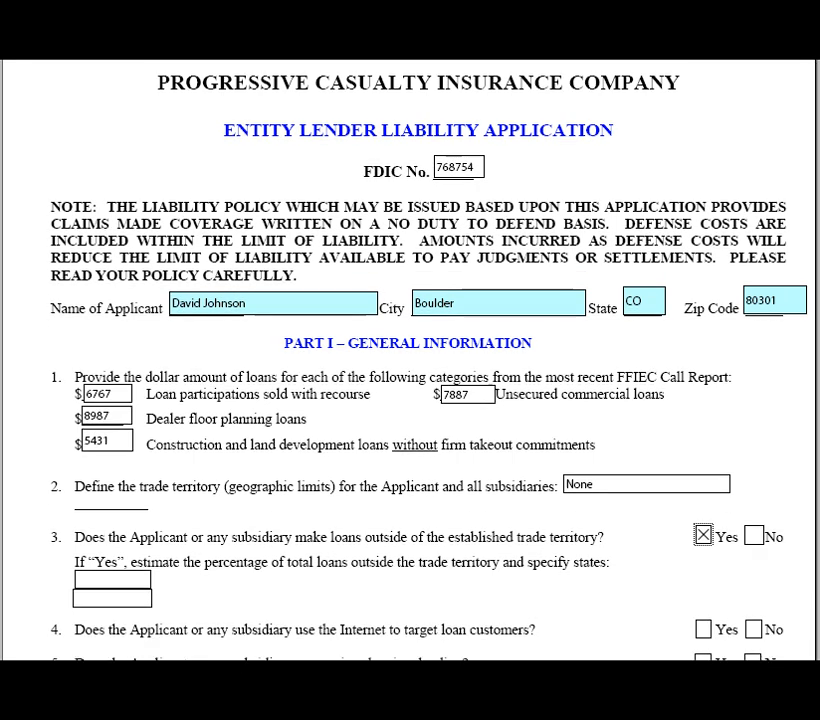
left_click(106, 579)
type("25")
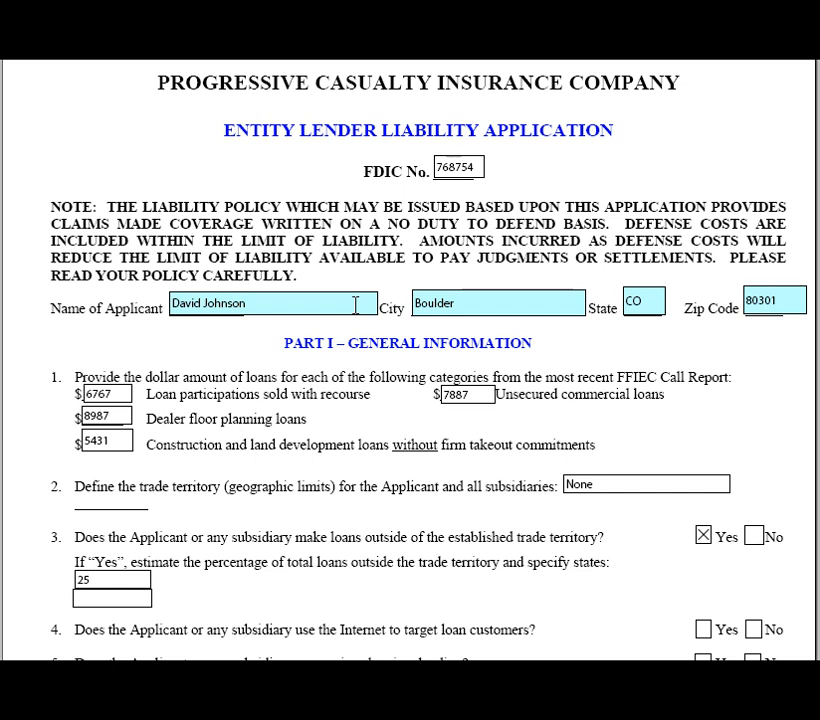